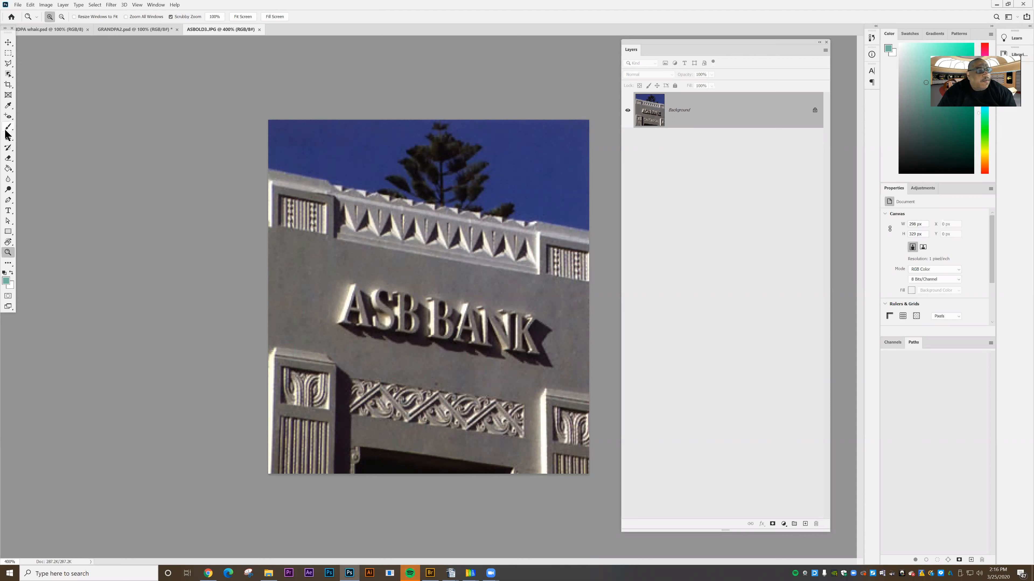
# Activate the Clone Stamp tool and set its brush size to 20 px.
pyautogui.click(6, 139)
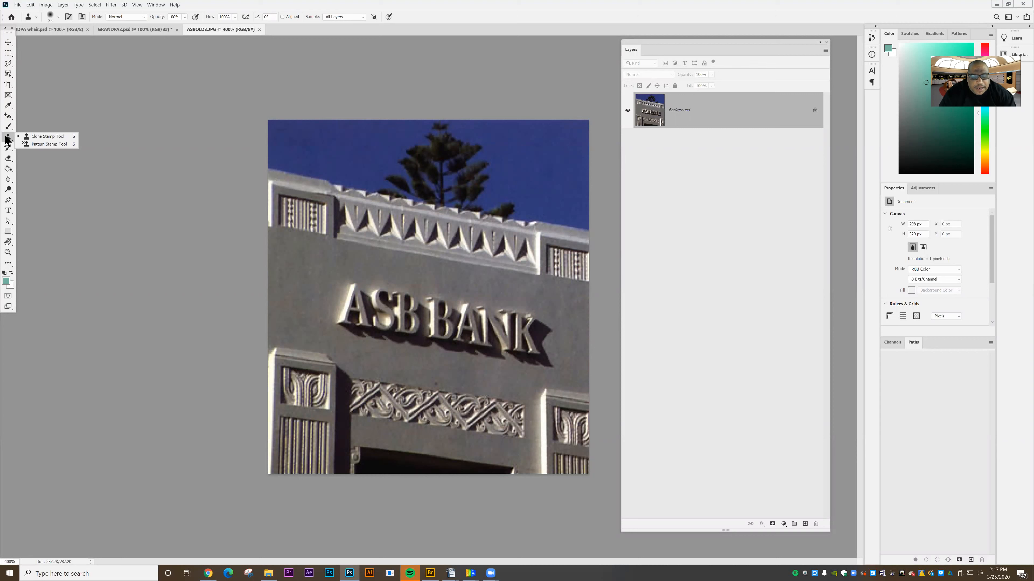
pyautogui.click(43, 138)
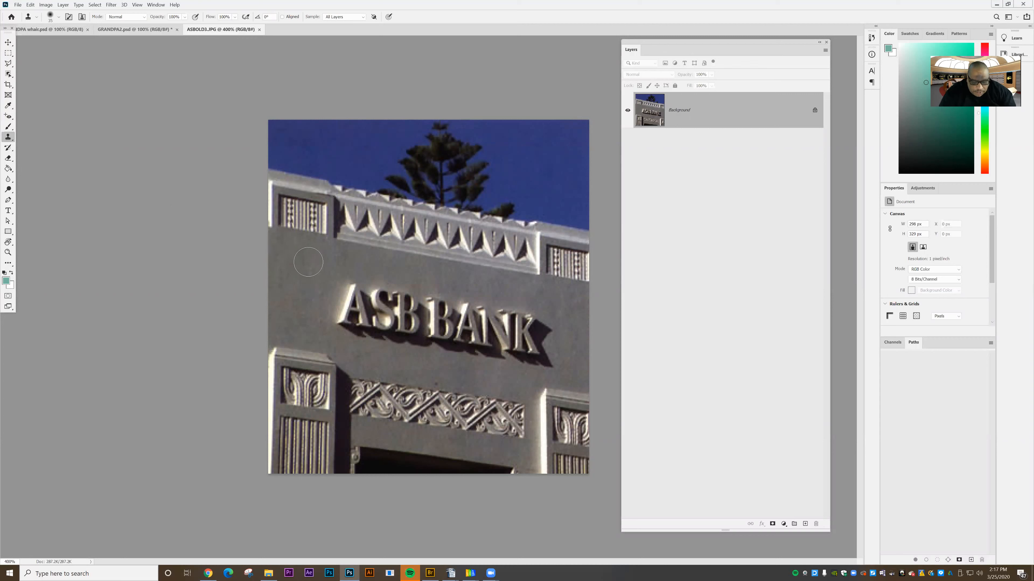
pyautogui.press(']')
pyautogui.press(']')
pyautogui.press(']')
pyautogui.press(']')
pyautogui.press(']')
pyautogui.press(']')
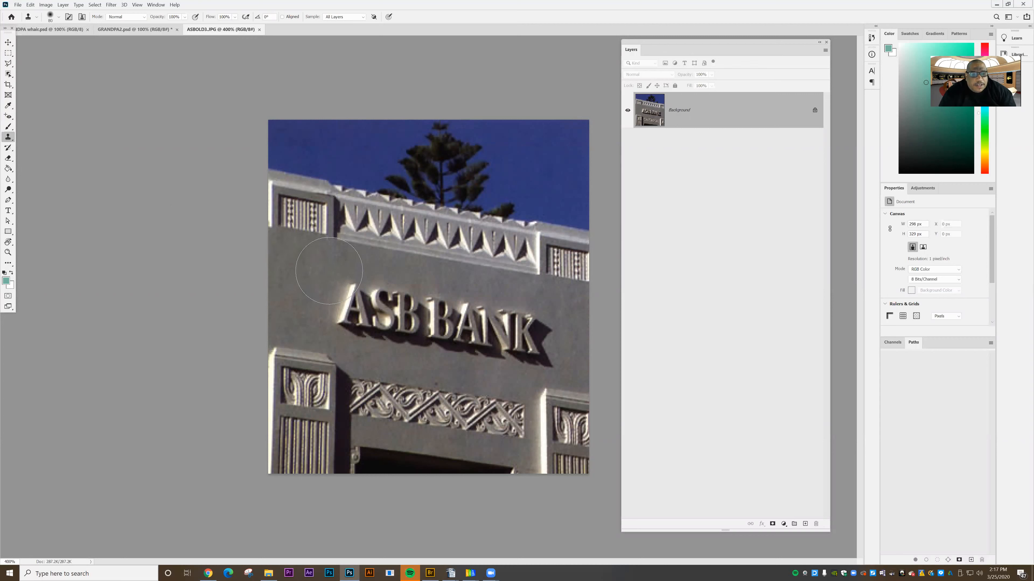
pyautogui.press('[')
pyautogui.press('[')
pyautogui.press('[')
pyautogui.press('[')
pyautogui.press('[')
pyautogui.press('[')
pyautogui.press('[')
pyautogui.press('[')
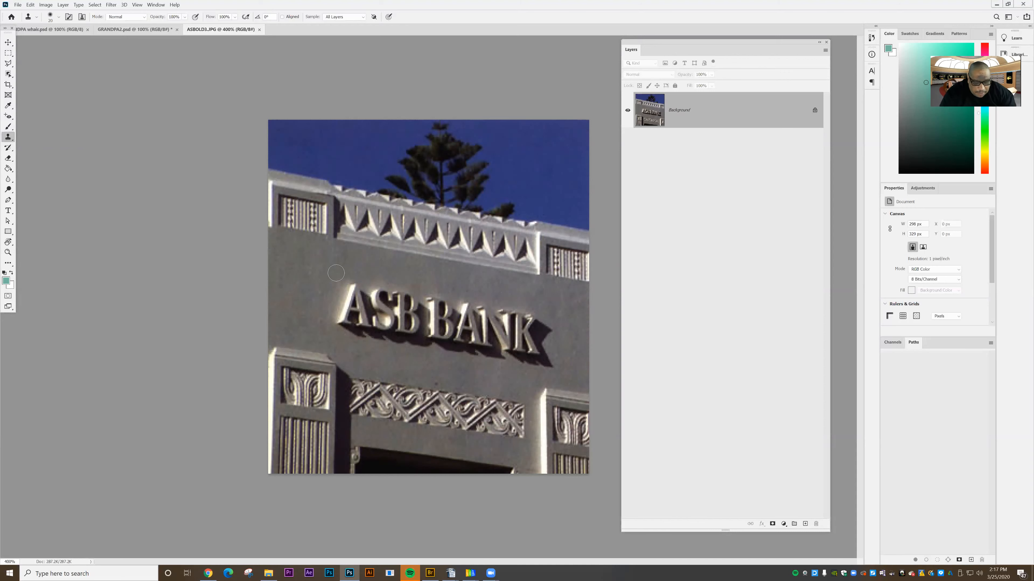
# Clone plain wall texture over the letter A and the edge of the S in the ASB BANK sign.
pyautogui.scroll(2, 336, 272)
pyautogui.scroll(-2, 335, 273)
pyautogui.scroll(2, 336, 273)
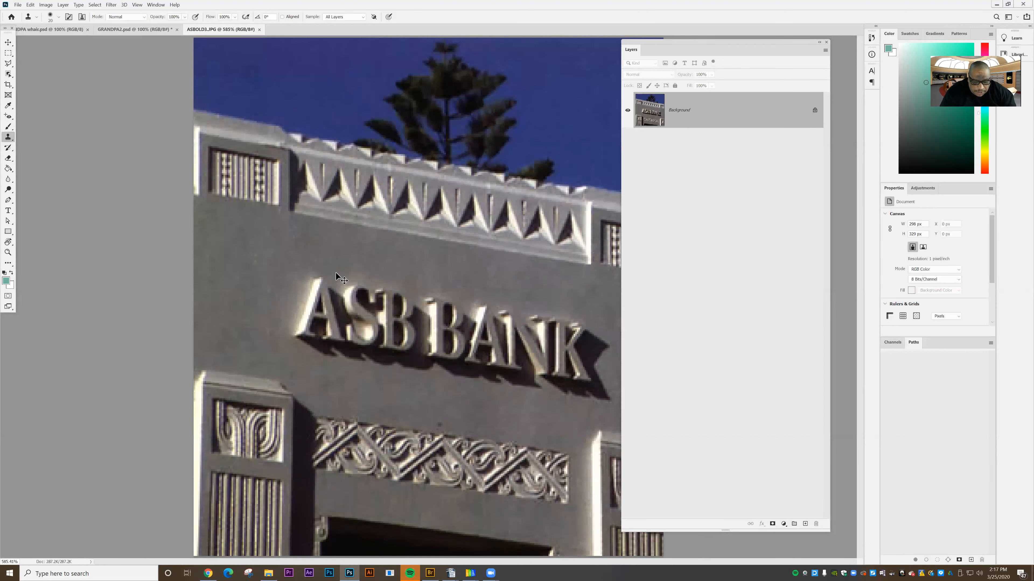
pyautogui.scroll(-1, 336, 272)
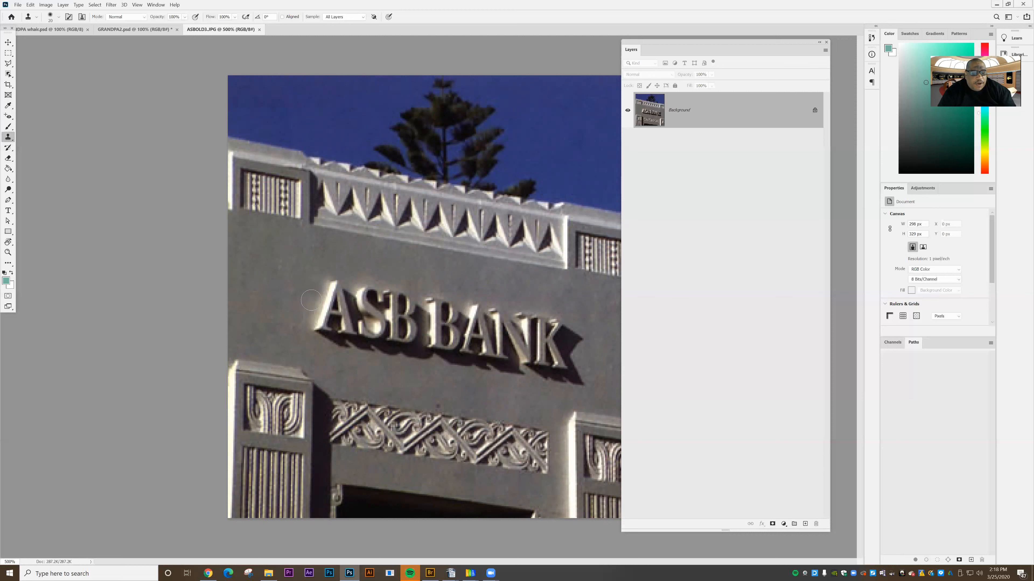
pyautogui.moveTo(321, 292)
pyautogui.mouseDown()
pyautogui.moveTo(335, 296)
pyautogui.moveTo(329, 288)
pyautogui.moveTo(321, 328)
pyautogui.moveTo(313, 271)
pyautogui.mouseUp()
pyautogui.moveTo(327, 331)
pyautogui.mouseDown()
pyautogui.moveTo(332, 315)
pyautogui.moveTo(351, 340)
pyautogui.moveTo(347, 301)
pyautogui.moveTo(367, 296)
pyautogui.mouseUp()
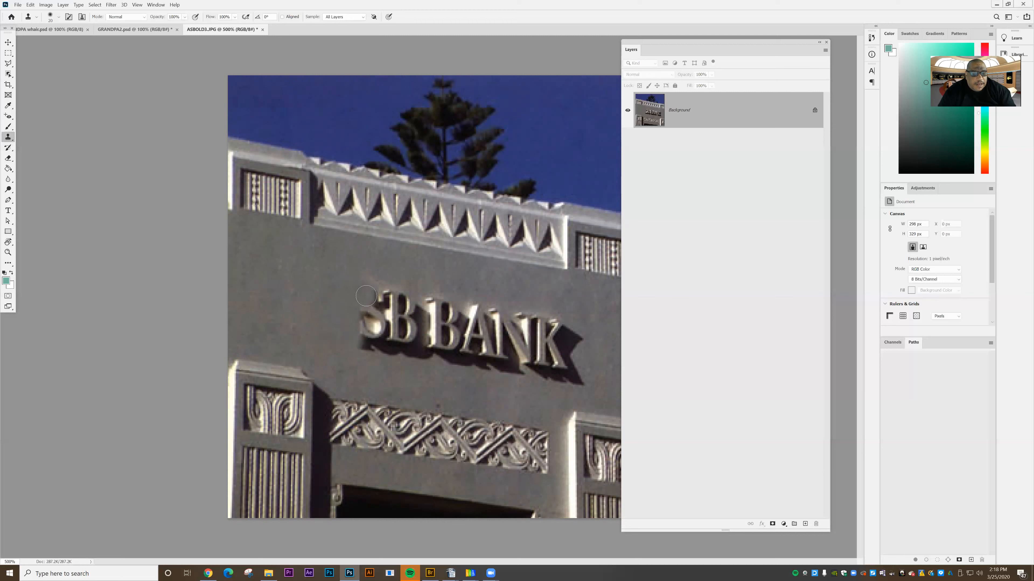
# Try cloning the left pillar's carved ornament over the S and B of ASB, and undo the strokes.
pyautogui.keyDown('alt'); pyautogui.click(277, 402); pyautogui.keyUp('alt')
pyautogui.moveTo(386, 292); pyautogui.dragTo(386, 324)
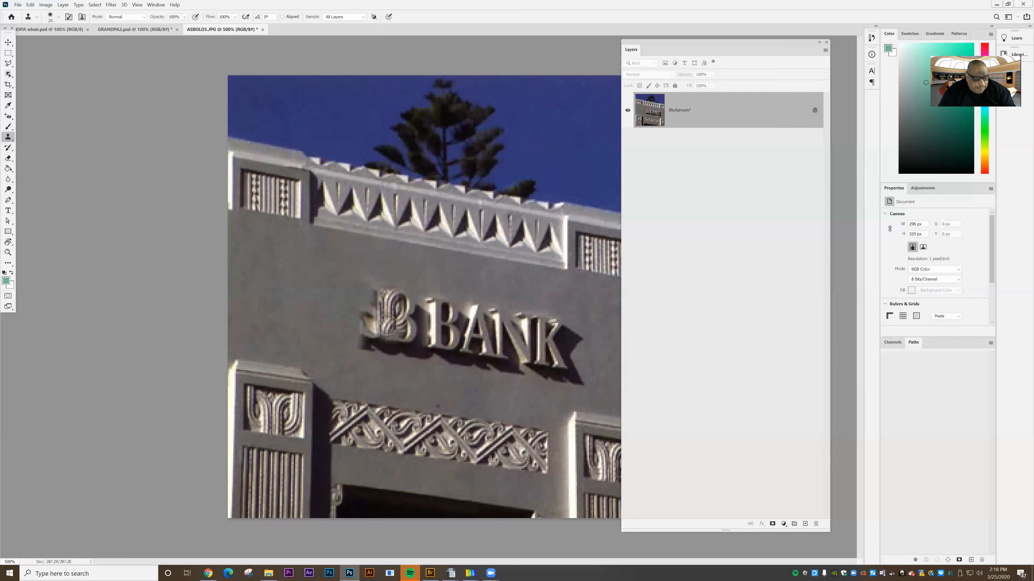
pyautogui.hotkey('ctrl', 'z')
pyautogui.hotkey('ctrl', 'z')
pyautogui.hotkey('ctrl', 'z')
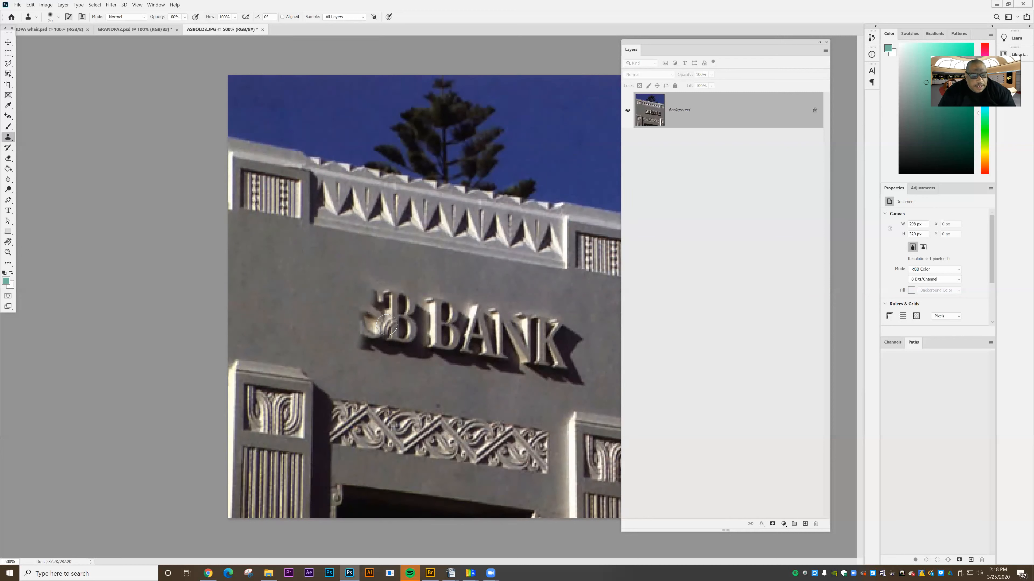
# Clone plain wall beside the sign over the rest of the letter S.
pyautogui.keyDown('alt'); pyautogui.click(328, 292); pyautogui.keyUp('alt')
pyautogui.moveTo(372, 297)
pyautogui.mouseDown()
pyautogui.moveTo(378, 321)
pyautogui.moveTo(377, 312)
pyautogui.moveTo(354, 318)
pyautogui.moveTo(364, 312)
pyautogui.moveTo(366, 324)
pyautogui.moveTo(353, 332)
pyautogui.moveTo(373, 356)
pyautogui.moveTo(370, 322)
pyautogui.mouseUp()
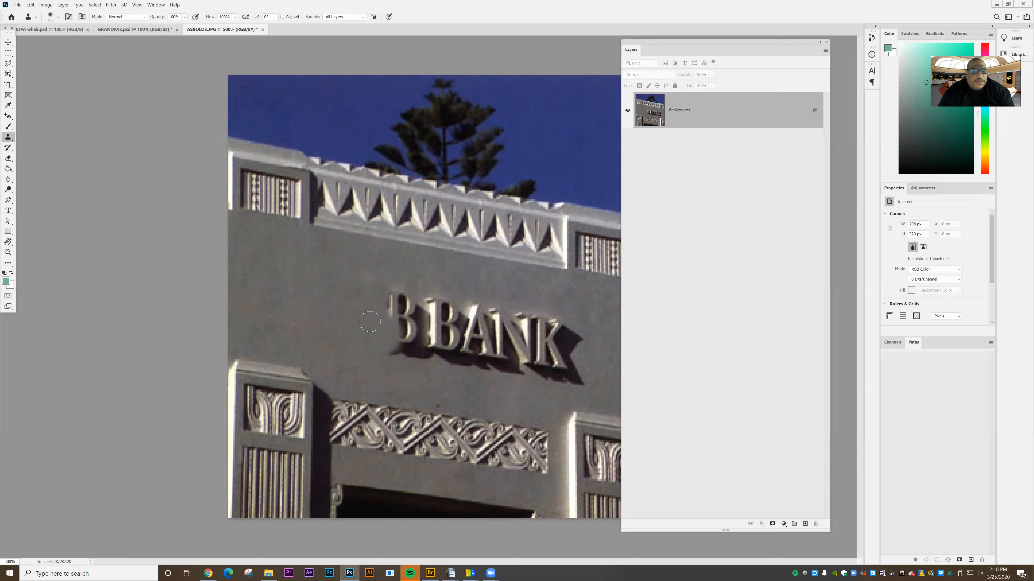
# Enable aligned sampling and try clone strokes over the B of ASB, the wall above BANK, the sky and the tree's edge.
pyautogui.click(282, 17)
pyautogui.moveTo(400, 294)
pyautogui.mouseDown()
pyautogui.moveTo(403, 303)
pyautogui.moveTo(390, 301)
pyautogui.mouseUp()
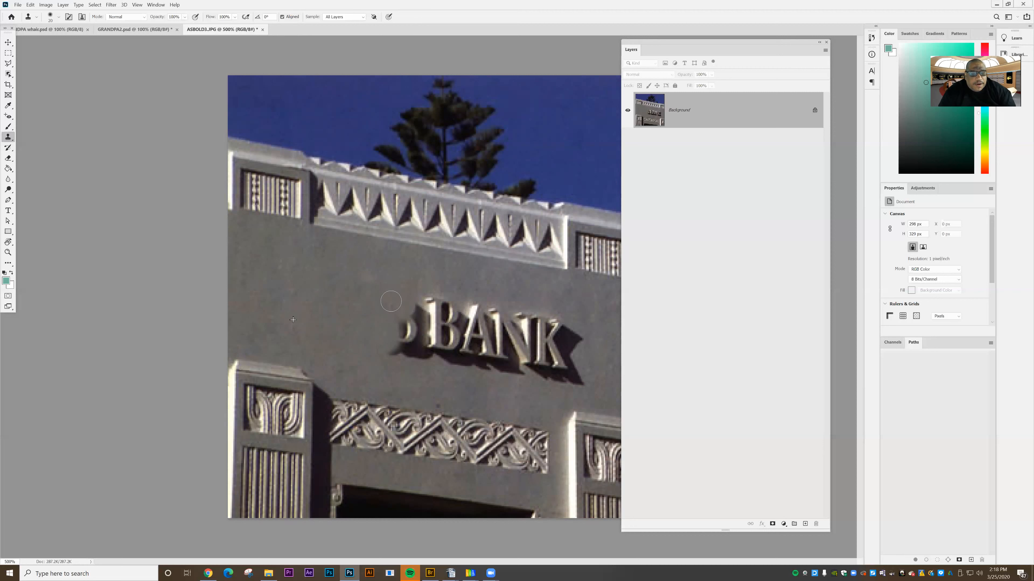
pyautogui.moveTo(522, 288); pyautogui.dragTo(517, 276)
pyautogui.moveTo(543, 123); pyautogui.dragTo(566, 154)
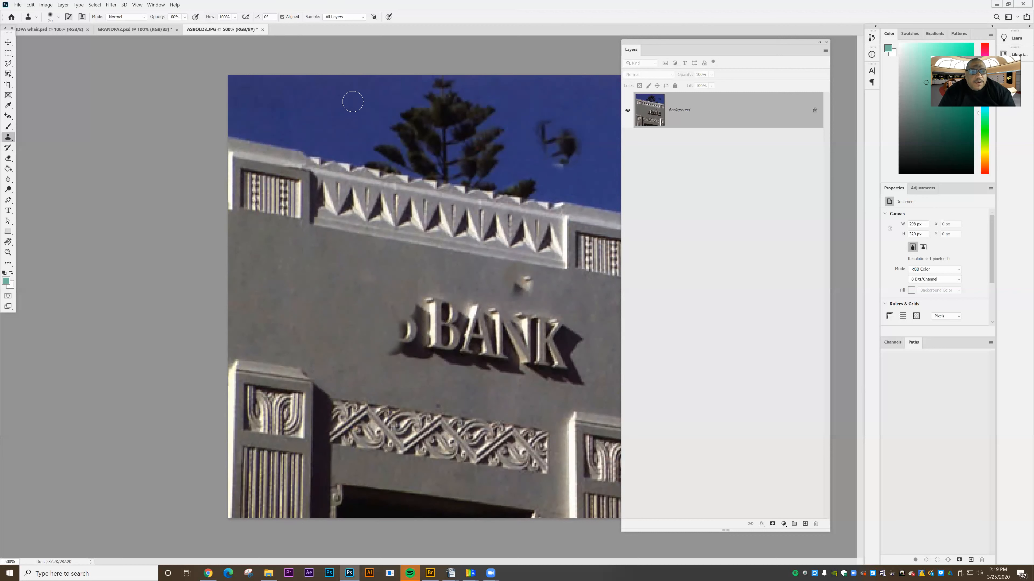
pyautogui.moveTo(383, 131); pyautogui.dragTo(404, 125)
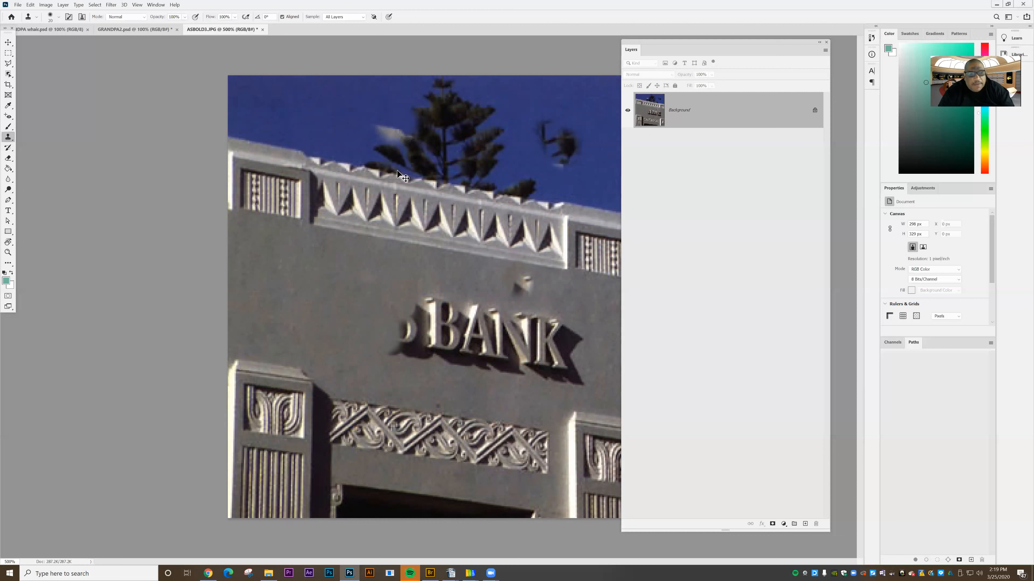
# Undo the aligned clone strokes on the tree, sky, wall and the B of ASB.
pyautogui.hotkey('ctrl', 'z')
pyautogui.hotkey('ctrl', 'z')
pyautogui.hotkey('ctrl', 'z')
pyautogui.hotkey('ctrl', 'z')
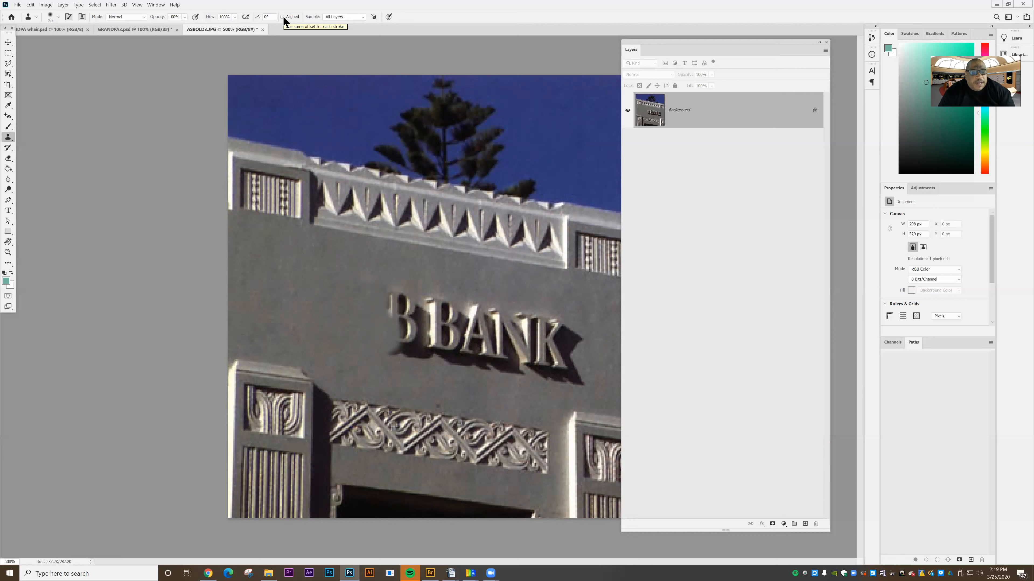
# Clone plain wall sampled beside the sign over the B of ASB and the upper parts of the BANK letters.
pyautogui.keyDown('alt'); pyautogui.click(293, 328); pyautogui.keyUp('alt')
pyautogui.moveTo(392, 291)
pyautogui.mouseDown()
pyautogui.moveTo(395, 314)
pyautogui.moveTo(397, 289)
pyautogui.moveTo(405, 304)
pyautogui.moveTo(435, 294)
pyautogui.mouseUp()
pyautogui.moveTo(488, 318)
pyautogui.mouseDown()
pyautogui.moveTo(498, 329)
pyautogui.moveTo(491, 320)
pyautogui.moveTo(526, 317)
pyautogui.moveTo(568, 350)
pyautogui.moveTo(578, 330)
pyautogui.moveTo(555, 314)
pyautogui.moveTo(525, 327)
pyautogui.moveTo(519, 316)
pyautogui.mouseUp()
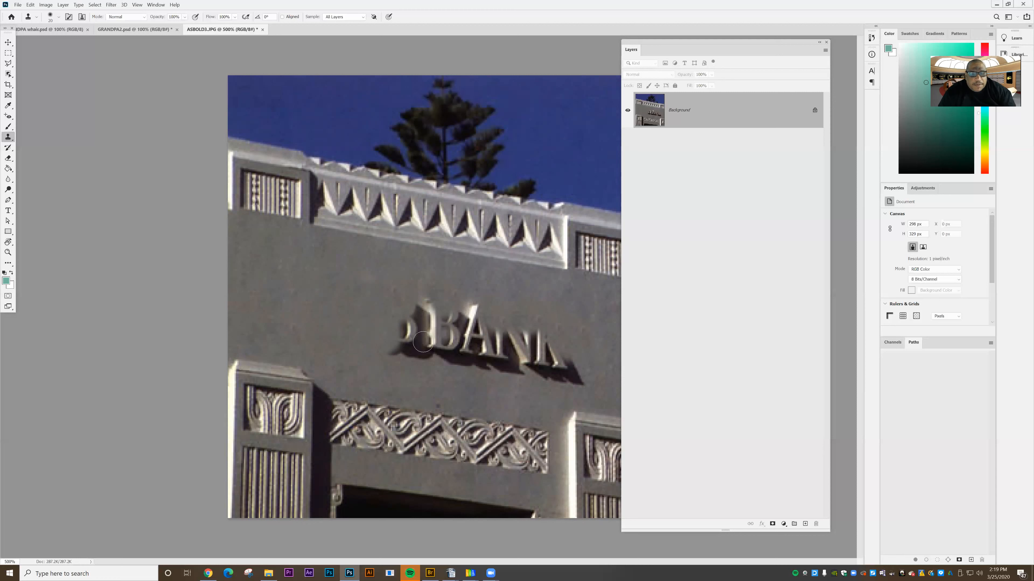
# Move the Layers panel off the photo and clone the pine tree into the sky above the building's right end.
pyautogui.moveTo(668, 39)
pyautogui.mouseDown()
pyautogui.moveTo(714, 42)
pyautogui.moveTo(706, 47)
pyautogui.mouseUp()
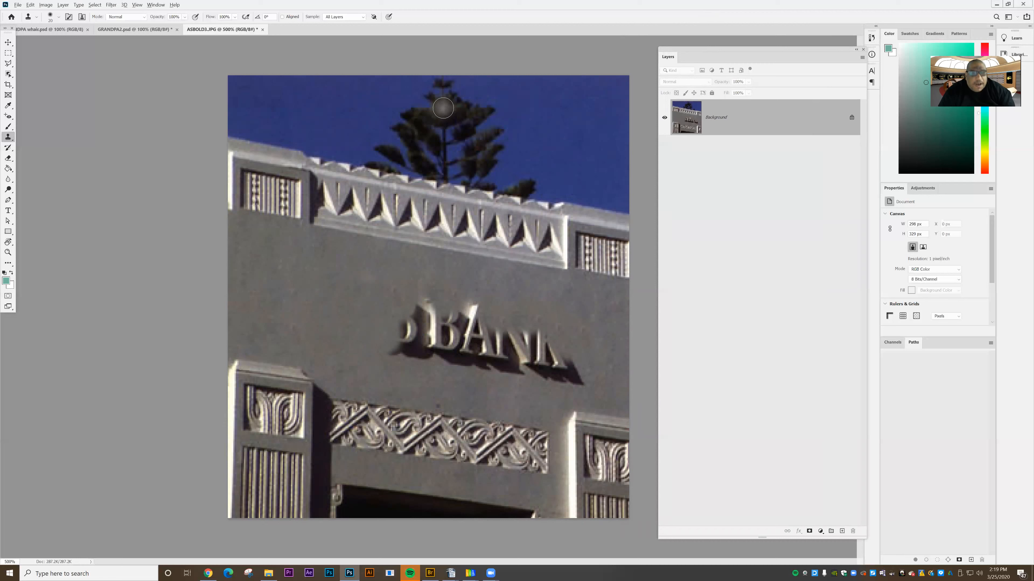
pyautogui.keyDown('alt'); pyautogui.click(443, 108); pyautogui.keyUp('alt')
pyautogui.moveTo(571, 129)
pyautogui.mouseDown()
pyautogui.moveTo(554, 142)
pyautogui.moveTo(565, 123)
pyautogui.moveTo(585, 118)
pyautogui.moveTo(599, 149)
pyautogui.moveTo(559, 166)
pyautogui.moveTo(587, 177)
pyautogui.moveTo(578, 185)
pyautogui.moveTo(589, 189)
pyautogui.moveTo(562, 191)
pyautogui.moveTo(605, 195)
pyautogui.moveTo(539, 188)
pyautogui.mouseUp()
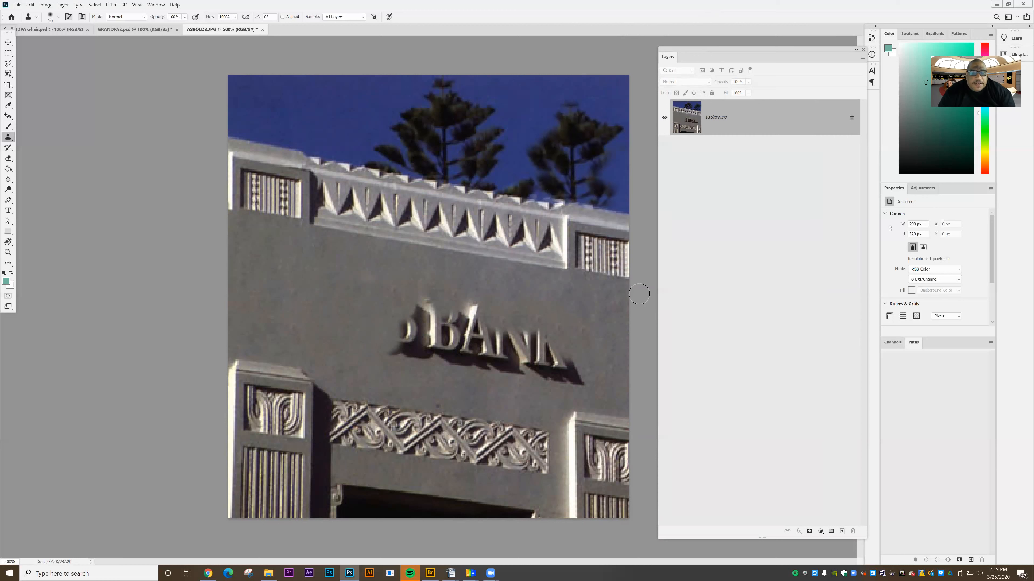